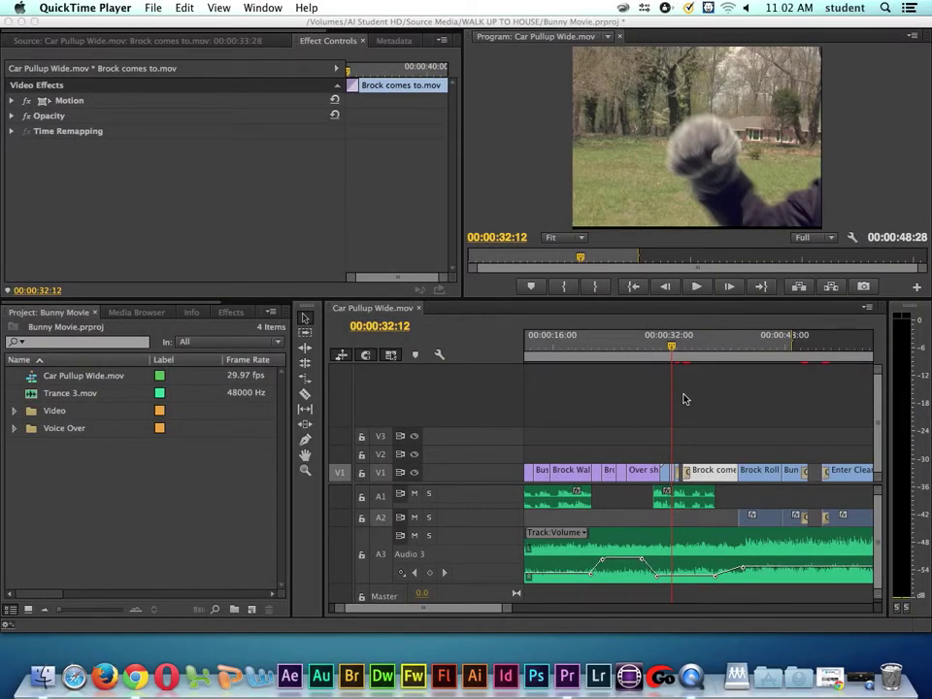
Drag the playhead to 00:00:35:15, inside the 'Brock comes to.mov' clip in the Bunny Movie sequence
{"action": "left_click_drag", "start_coordinate": [669, 340], "coordinate": [691, 343]}
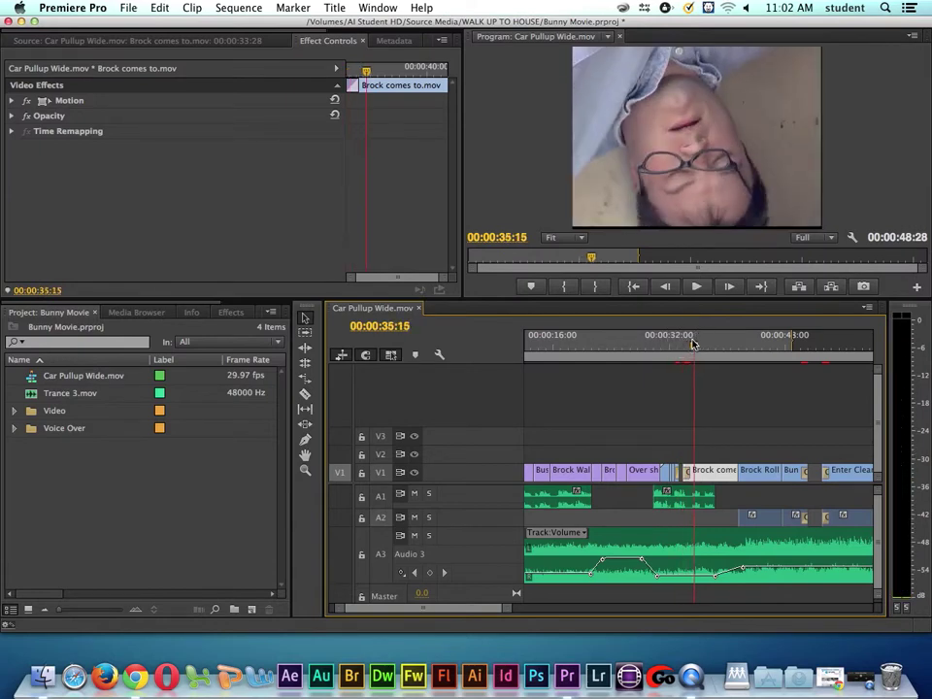
{"action": "double_click", "coordinate": [709, 472]}
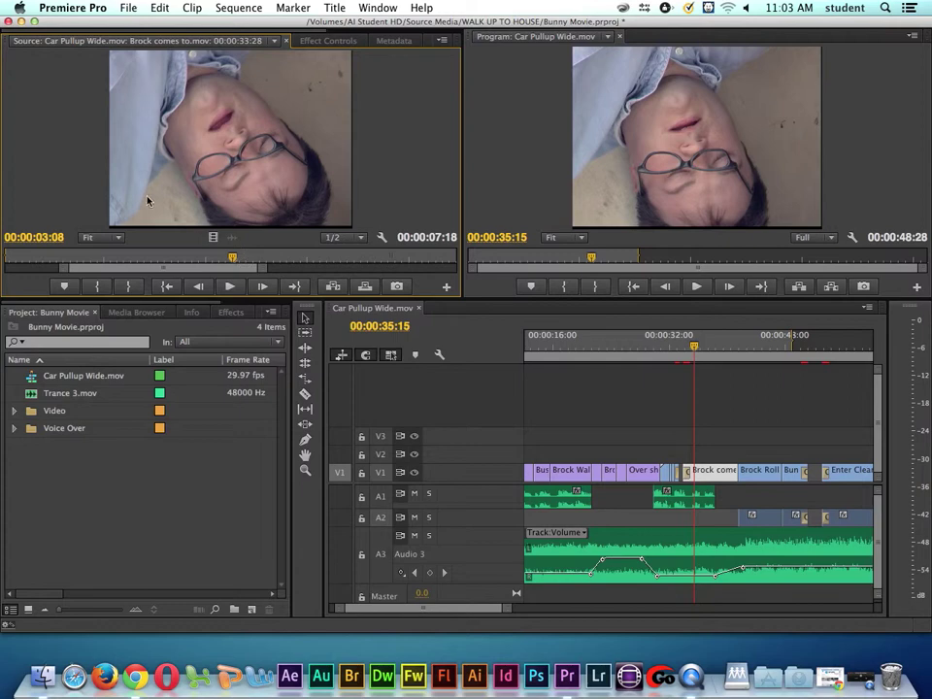
{"action": "left_click", "coordinate": [328, 41]}
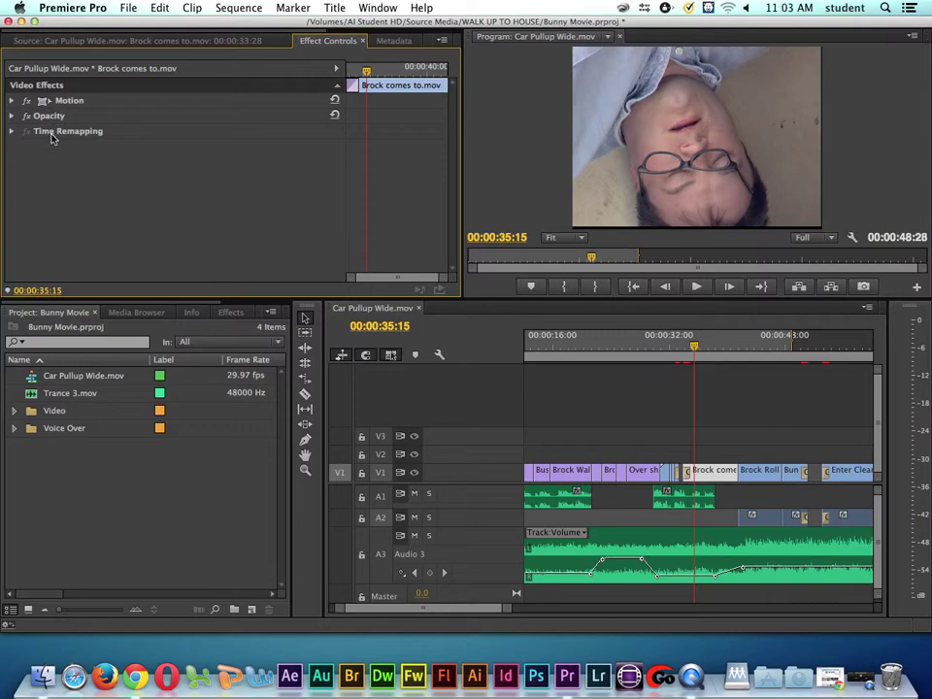
{"action": "left_click", "coordinate": [229, 311]}
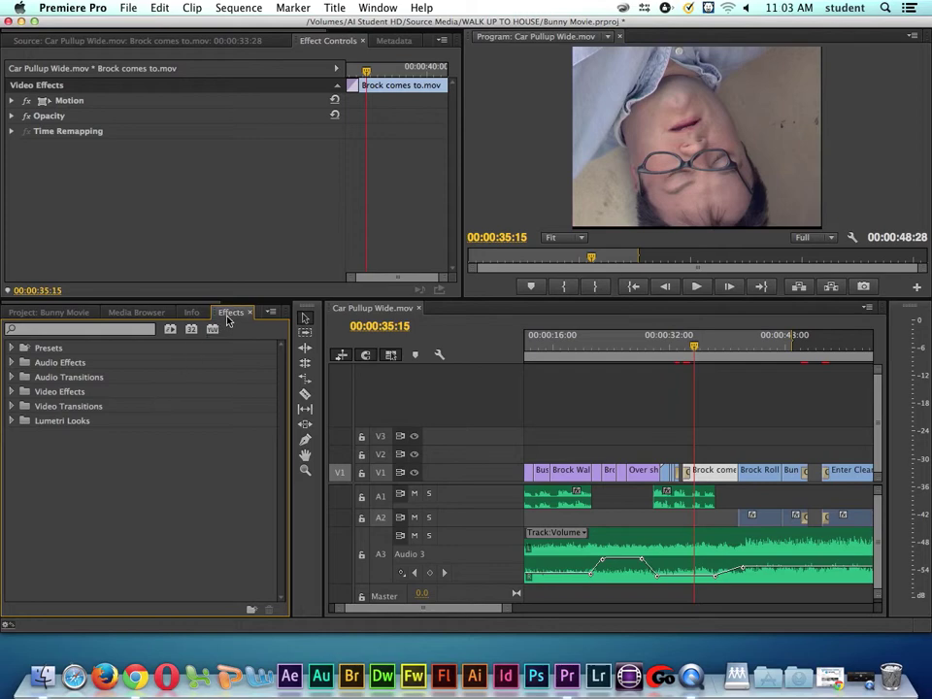
Expand Video Effects > Blur & Sharpen and select Gaussian Blur
{"action": "left_click", "coordinate": [13, 391]}
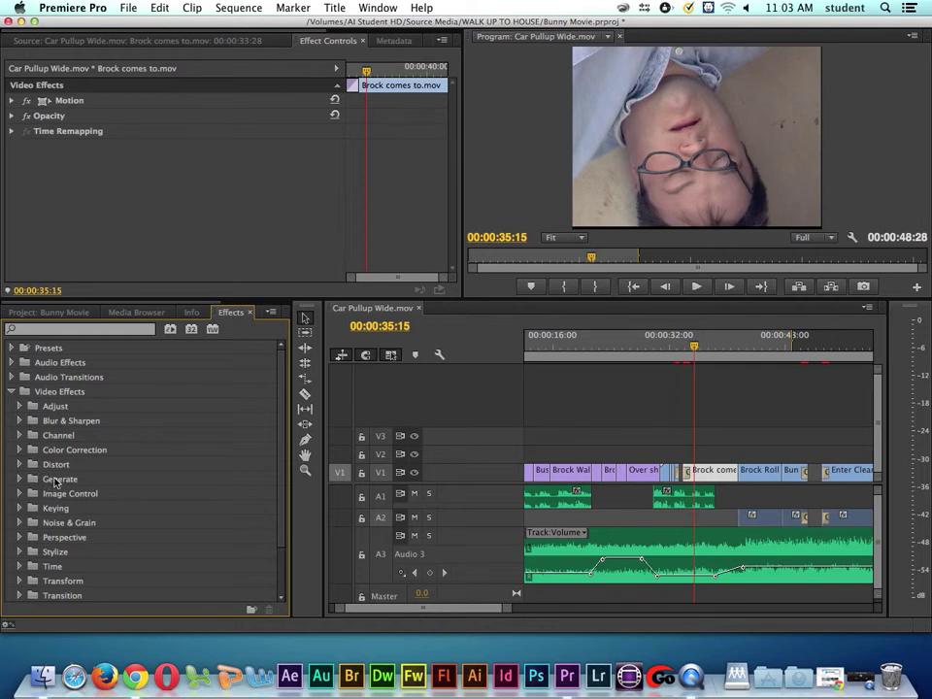
{"action": "left_click", "coordinate": [19, 421]}
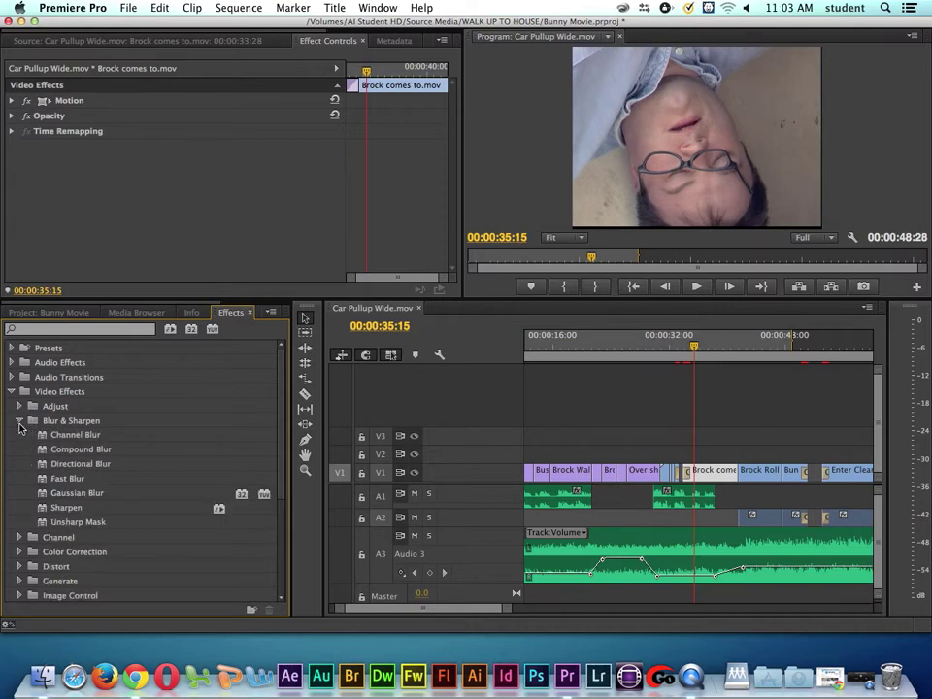
{"action": "left_click", "coordinate": [42, 495]}
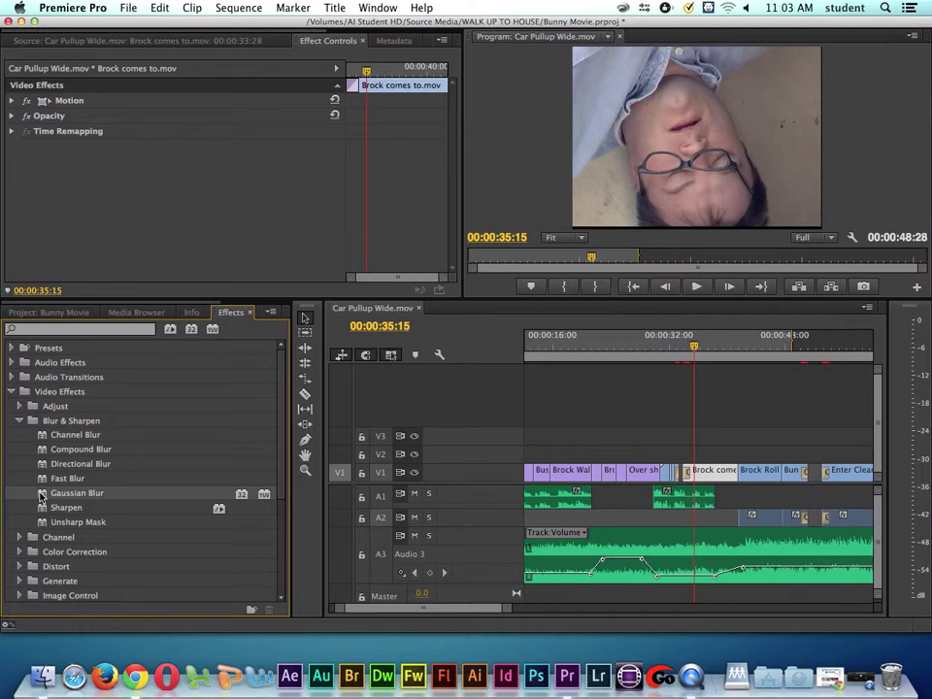
Apply Gaussian Blur to the 'Brock comes to.mov' clip on V1, redoing the drop once
{"action": "left_click_drag", "start_coordinate": [41, 495], "coordinate": [709, 472]}
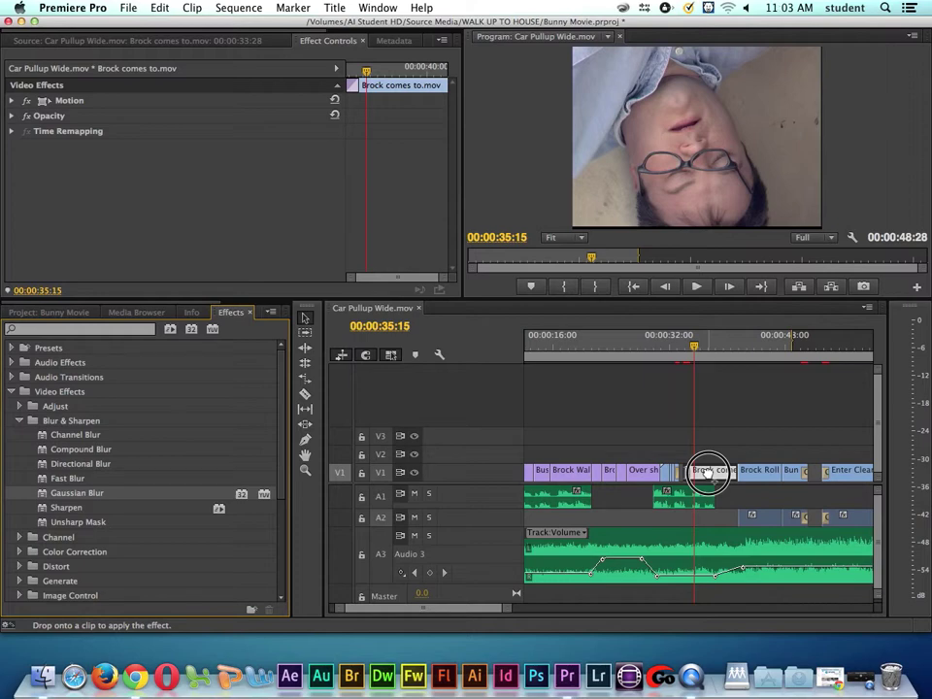
{"action": "left_click_drag", "start_coordinate": [707, 473], "coordinate": [707, 472]}
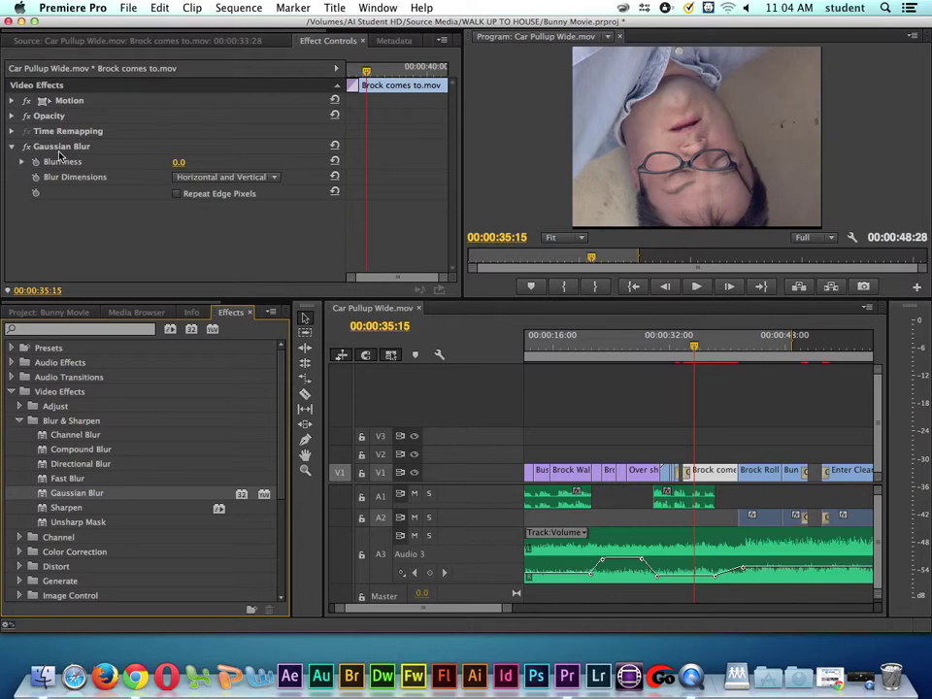
{"action": "key", "text": "super+z"}
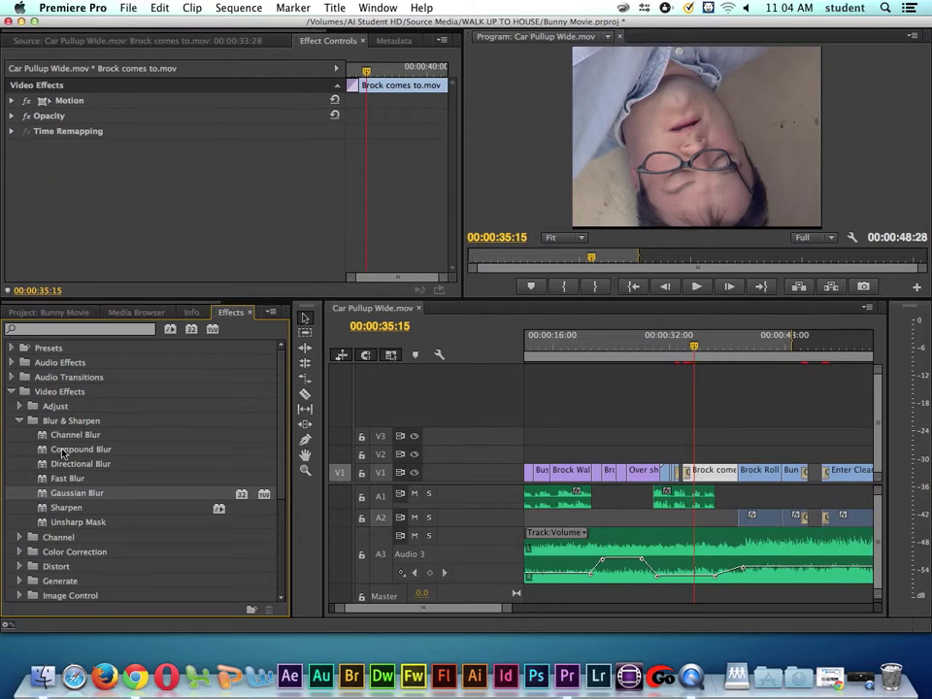
{"action": "left_click_drag", "start_coordinate": [60, 492], "coordinate": [706, 469]}
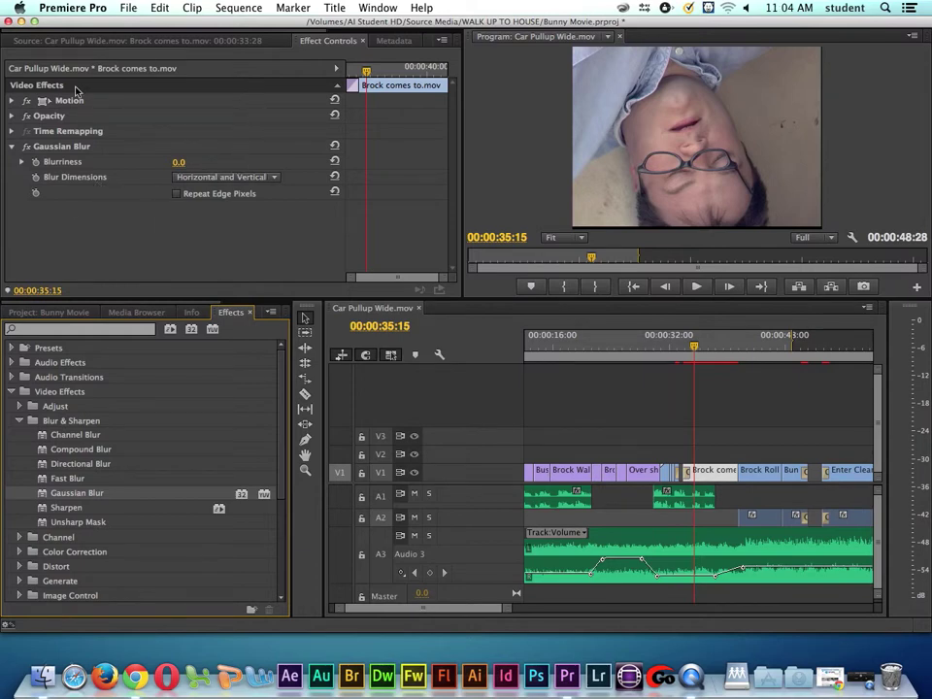
Show the clip's Effect Controls and park the playhead on its first frame, 00:00:33:28
{"action": "double_click", "coordinate": [707, 474]}
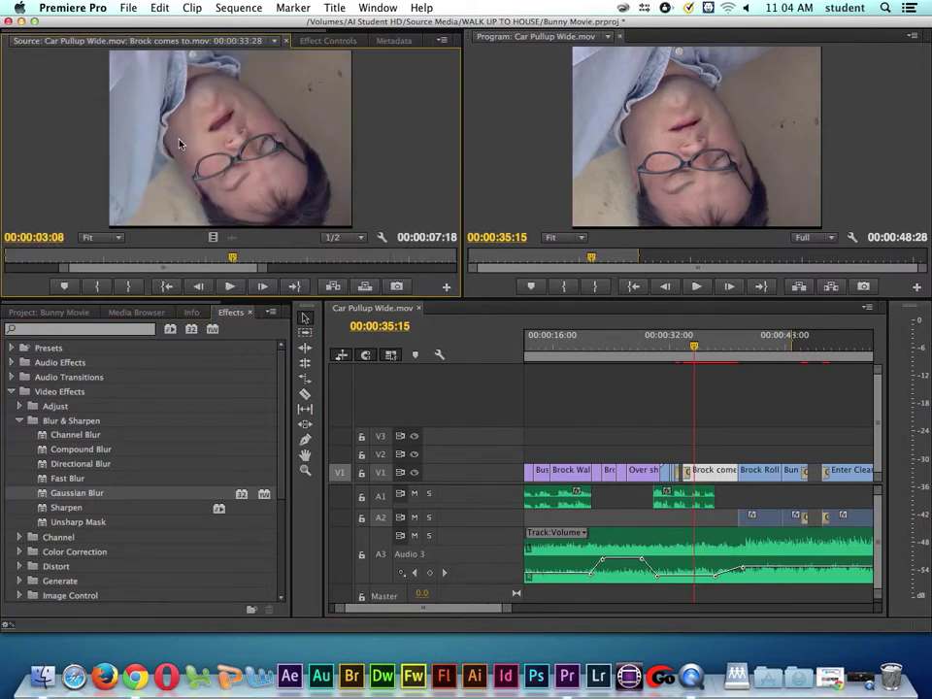
{"action": "left_click", "coordinate": [327, 41]}
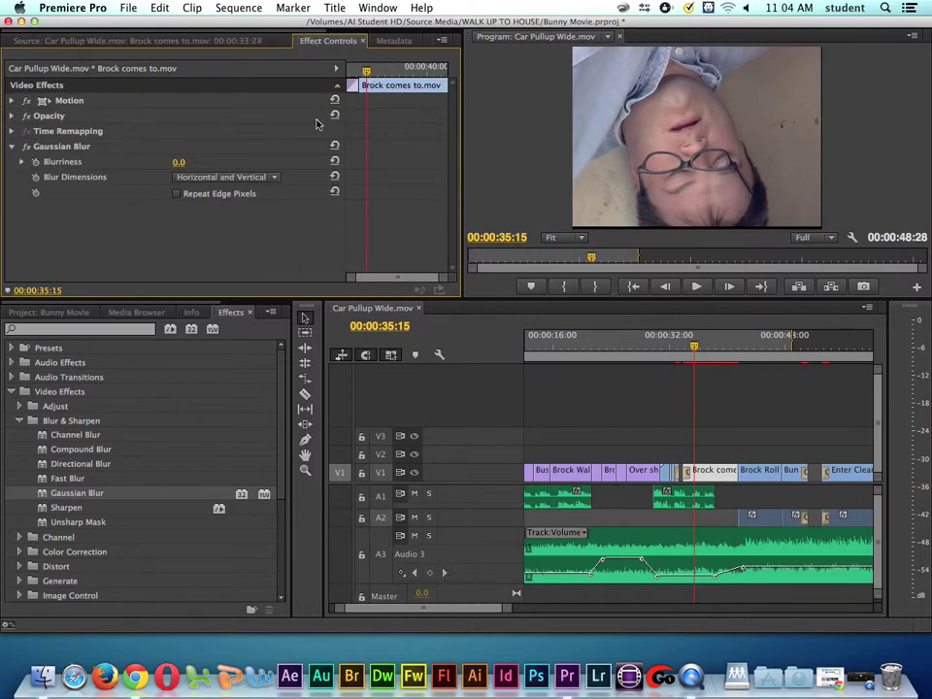
{"action": "left_click_drag", "start_coordinate": [366, 72], "coordinate": [348, 78]}
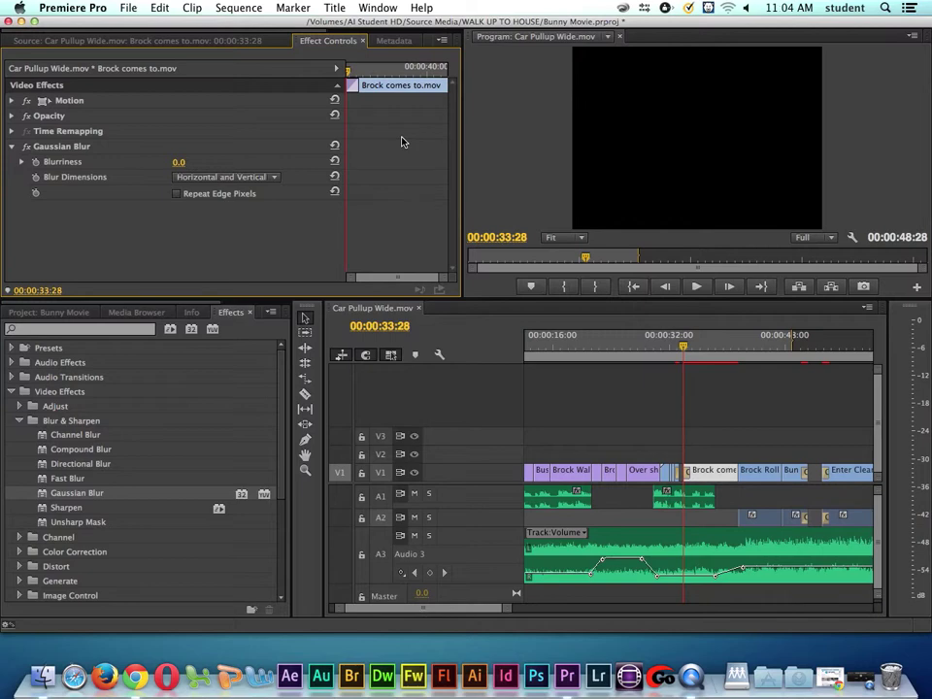
Keyframe Blurriness at 100 at the clip start, then move the playhead to 00:00:38:12
{"action": "left_click", "coordinate": [35, 162]}
{"action": "left_click", "coordinate": [180, 163]}
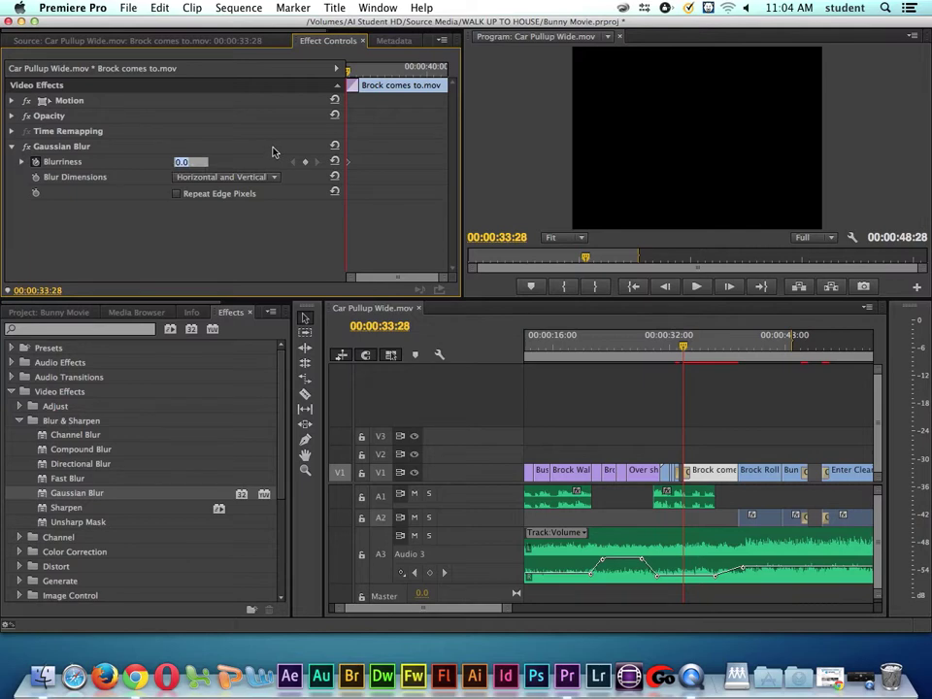
{"action": "type", "text": "100"}
{"action": "key", "text": "Return"}
{"action": "mouse_move", "coordinate": [192, 160]}
{"action": "left_mouse_down"}
{"action": "mouse_move", "coordinate": [204, 160]}
{"action": "mouse_move", "coordinate": [183, 160]}
{"action": "left_mouse_up"}
{"action": "left_click", "coordinate": [190, 161]}
{"action": "type", "text": "1"}
{"action": "key", "text": "Return"}
{"action": "left_click_drag", "start_coordinate": [353, 71], "coordinate": [410, 77]}
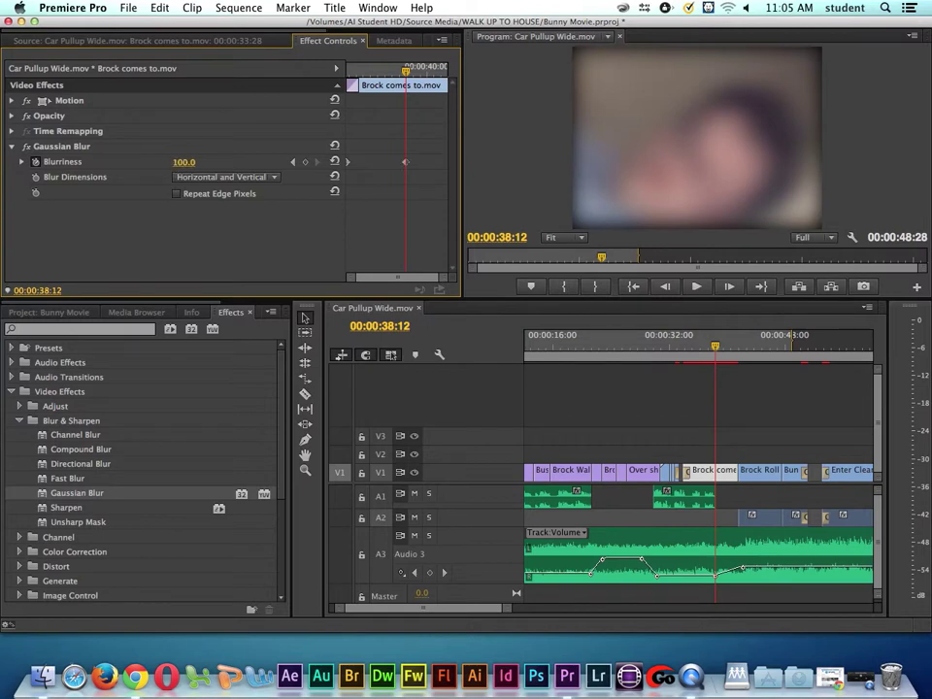
Scrub Blurriness to 0.0 at 00:00:38:12, then return the playhead near the clip start
{"action": "left_click_drag", "start_coordinate": [184, 161], "coordinate": [107, 161]}
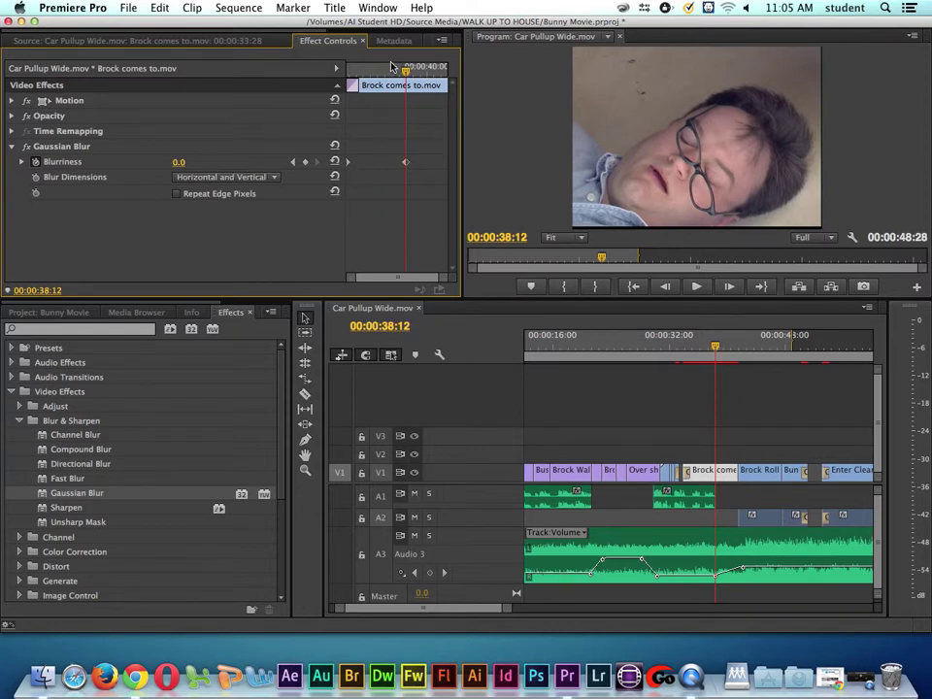
{"action": "left_click_drag", "start_coordinate": [406, 68], "coordinate": [346, 70]}
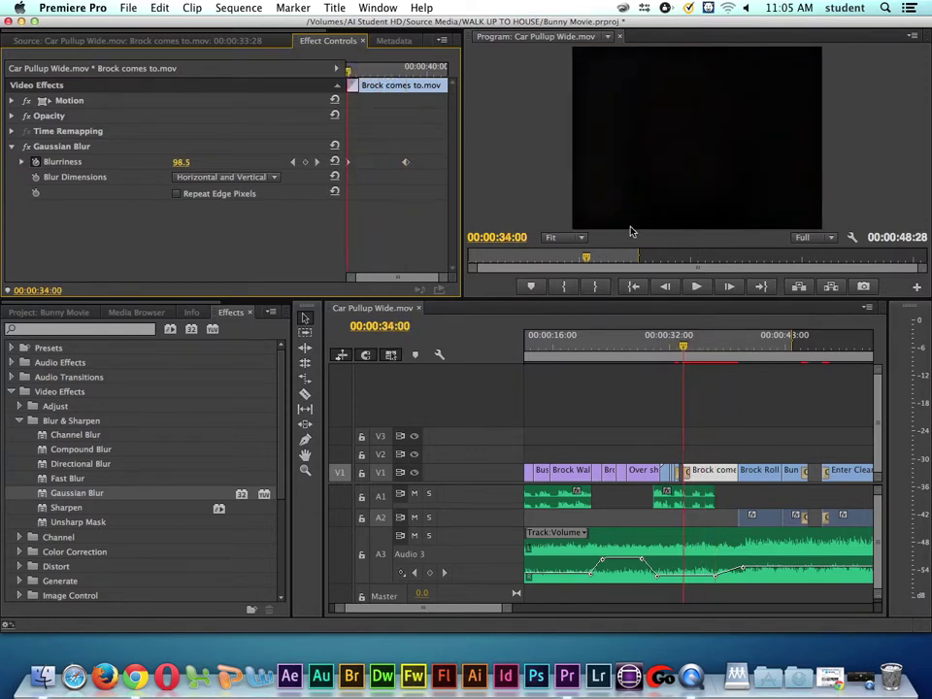
{"action": "left_click", "coordinate": [701, 288]}
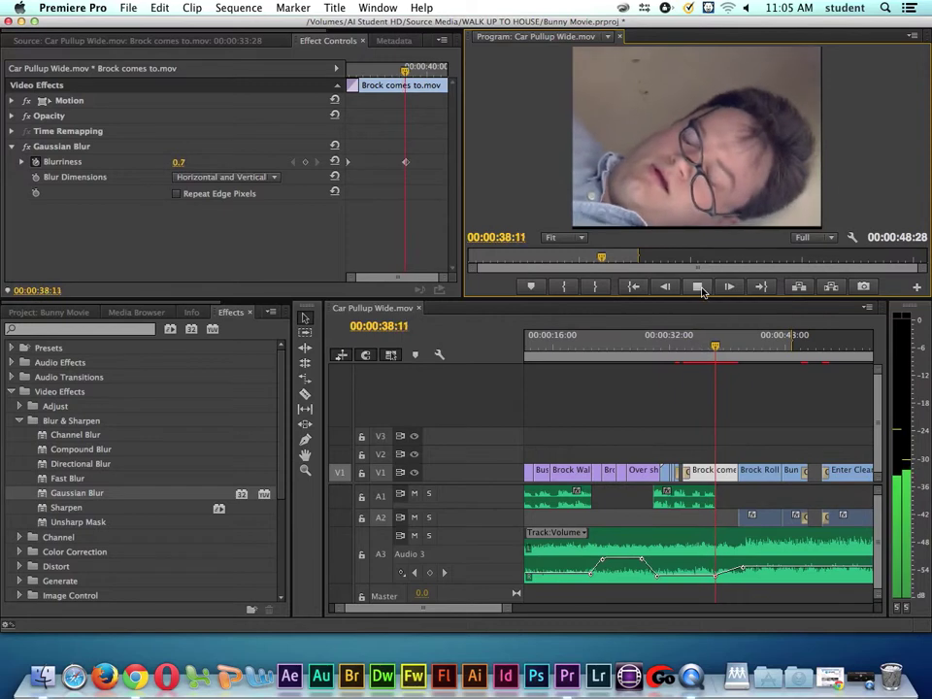
{"action": "left_click", "coordinate": [700, 289]}
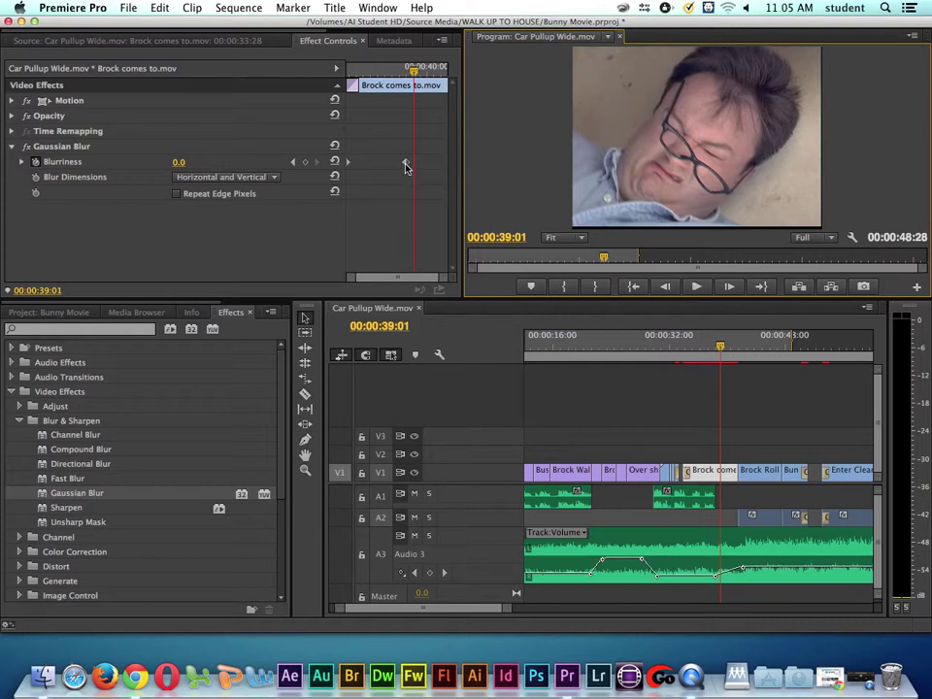
{"action": "left_click_drag", "start_coordinate": [406, 162], "coordinate": [429, 162]}
Preview the fade and reposition the zero-blur keyframe, leaving Blurriness 19.7 at 00:00:37:27
{"action": "left_click_drag", "start_coordinate": [417, 70], "coordinate": [355, 82]}
{"action": "key", "text": "space"}
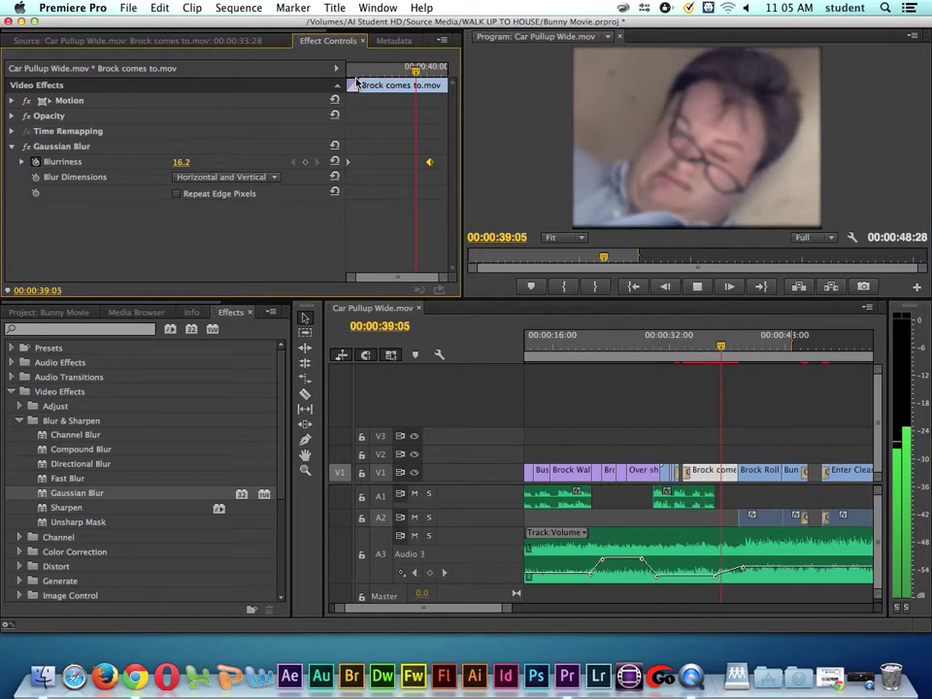
{"action": "key", "text": "space"}
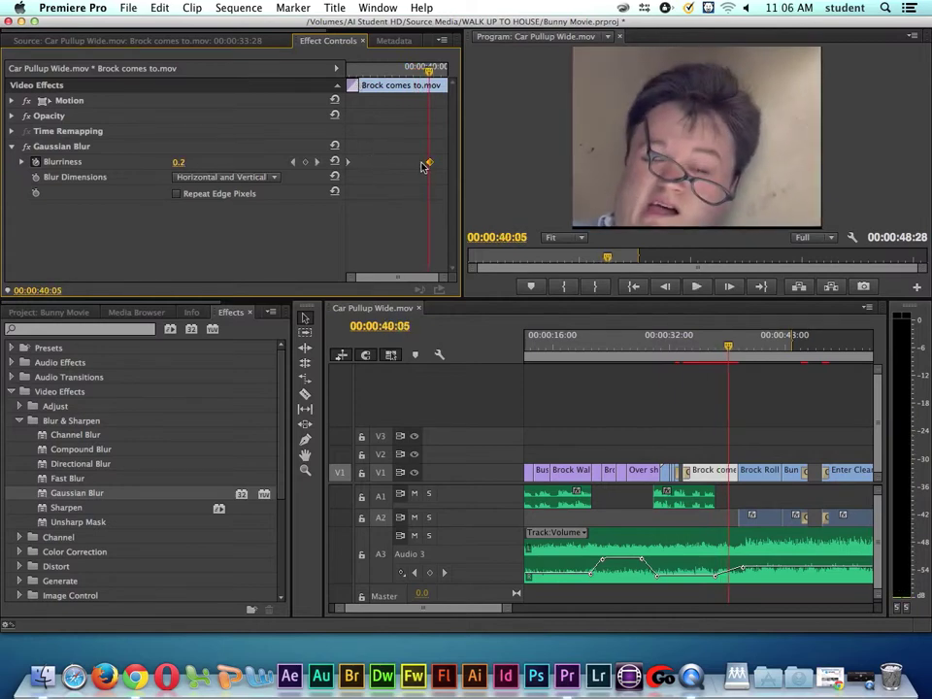
{"action": "left_click_drag", "start_coordinate": [429, 162], "coordinate": [382, 167]}
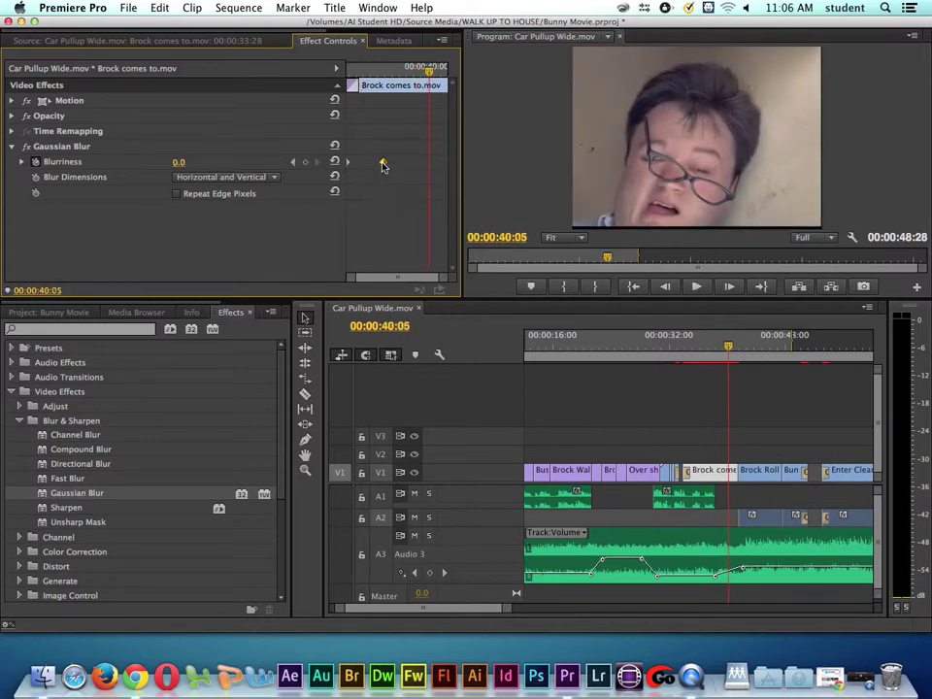
{"action": "left_click", "coordinate": [351, 72]}
{"action": "key", "text": "space"}
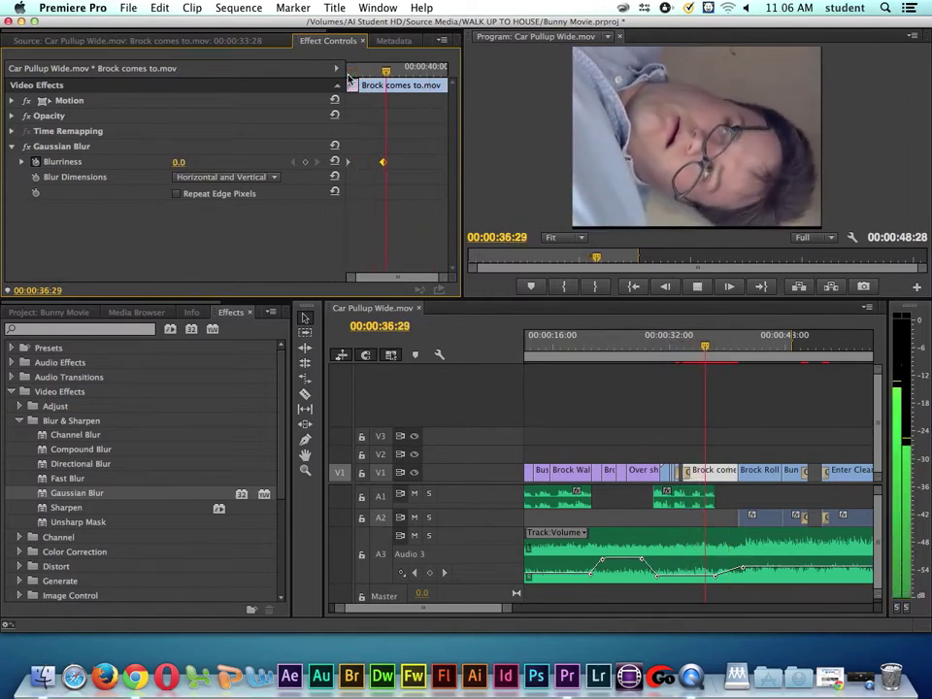
{"action": "key", "text": "space"}
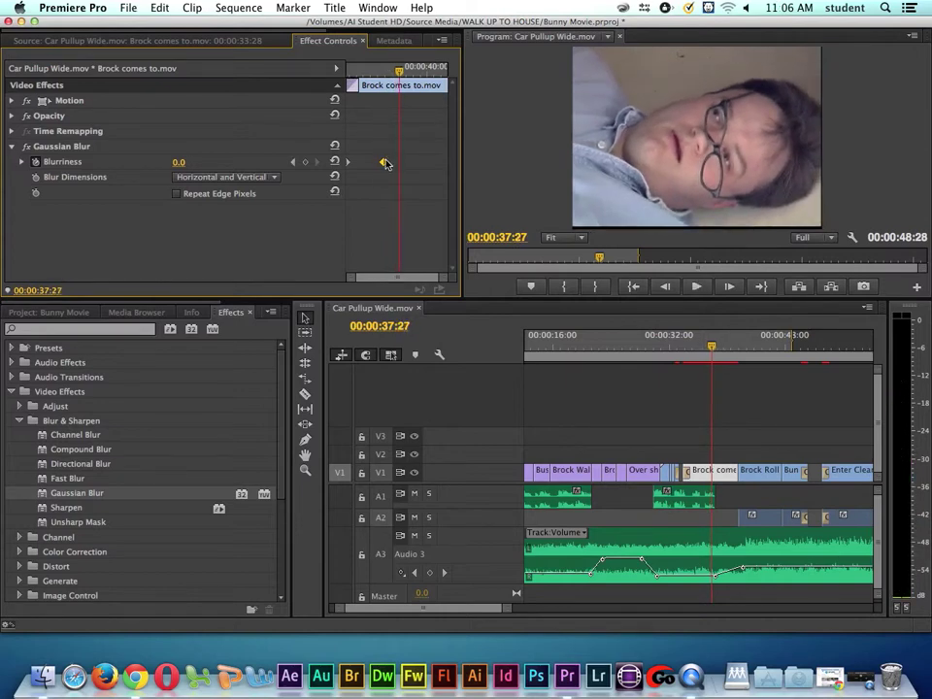
{"action": "left_click_drag", "start_coordinate": [383, 161], "coordinate": [410, 163]}
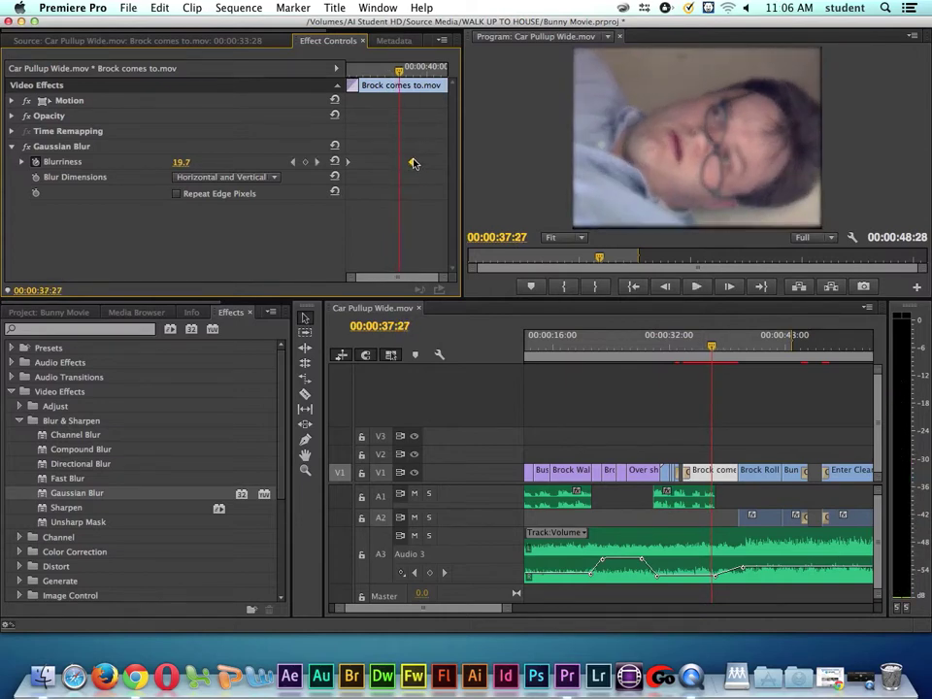